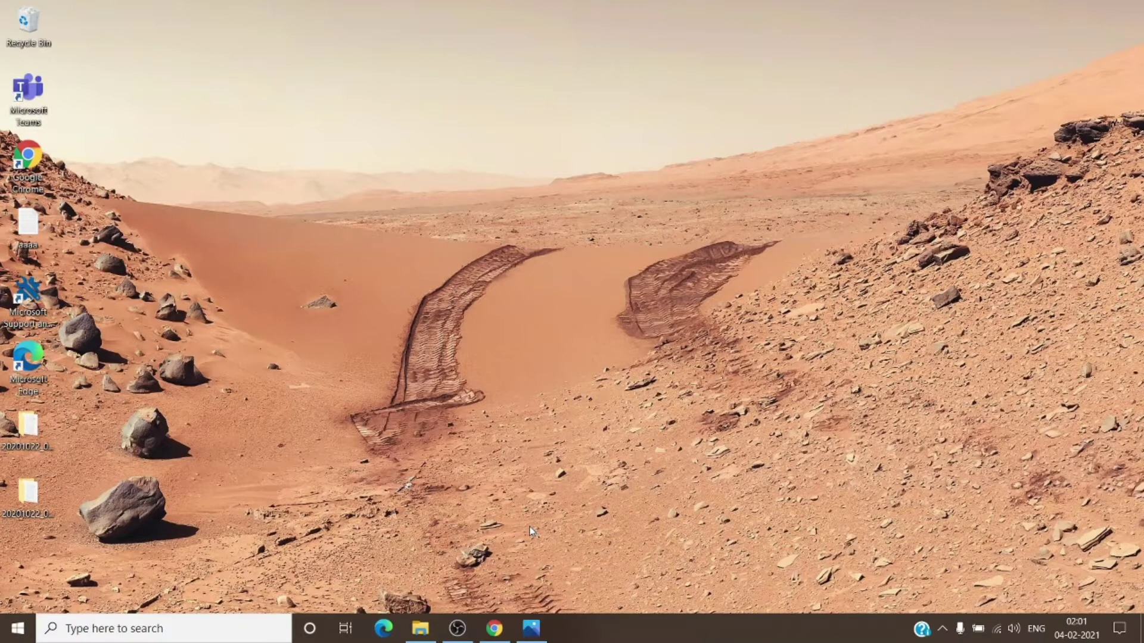
Open Exchange from the Microsoft 365 admin center's full admin centers list in a new tab
left_click(498, 628)
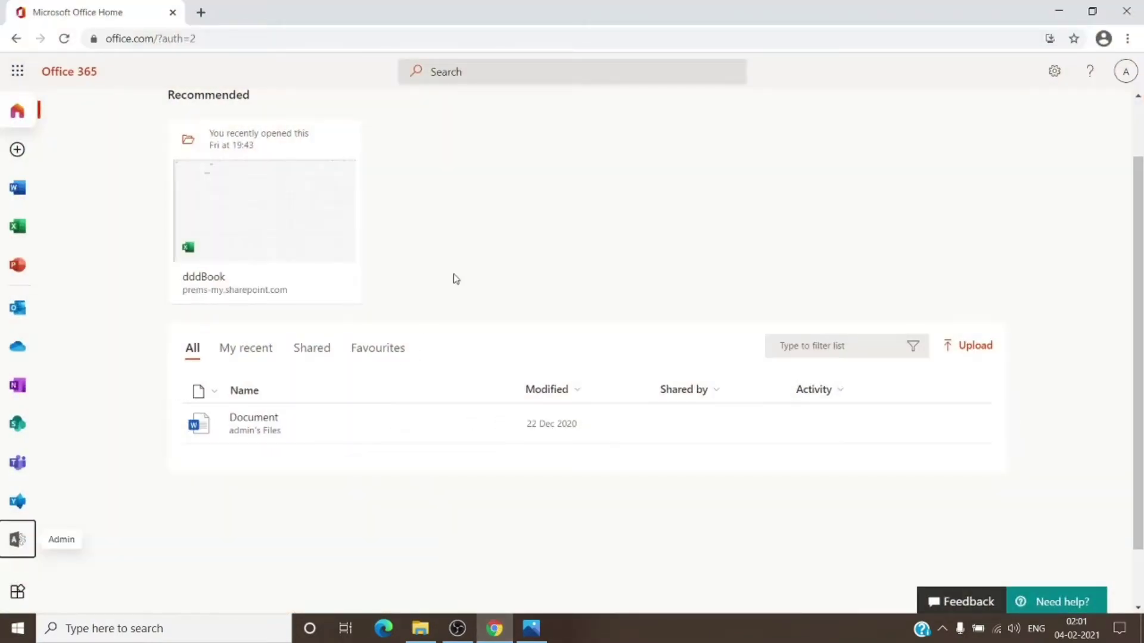
scroll(470, 256, "up", 2)
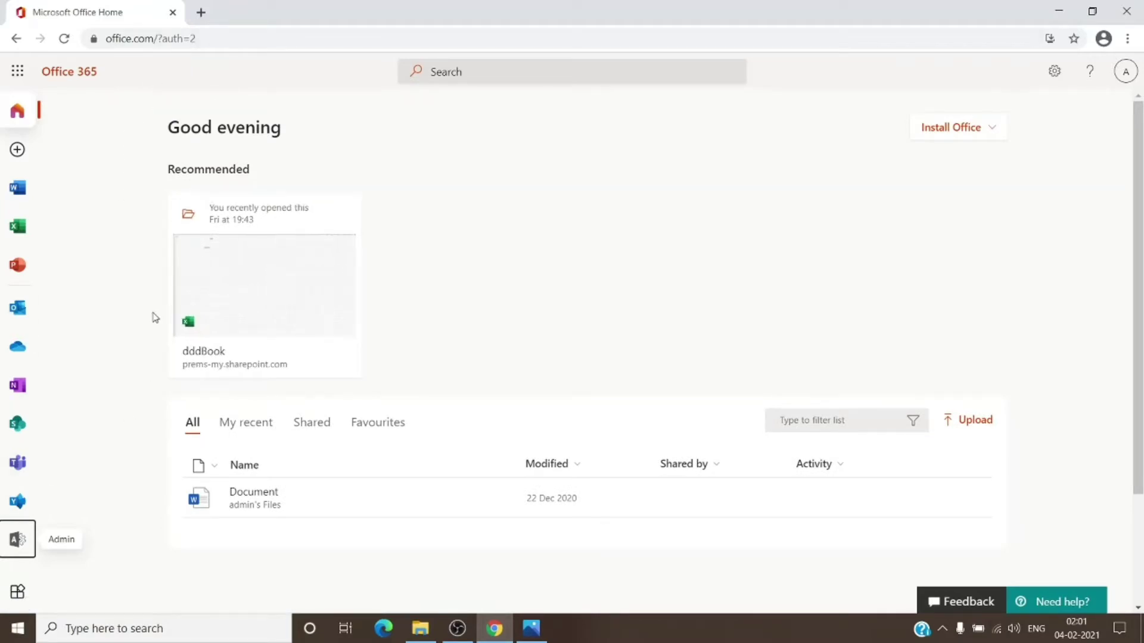
left_click(16, 539)
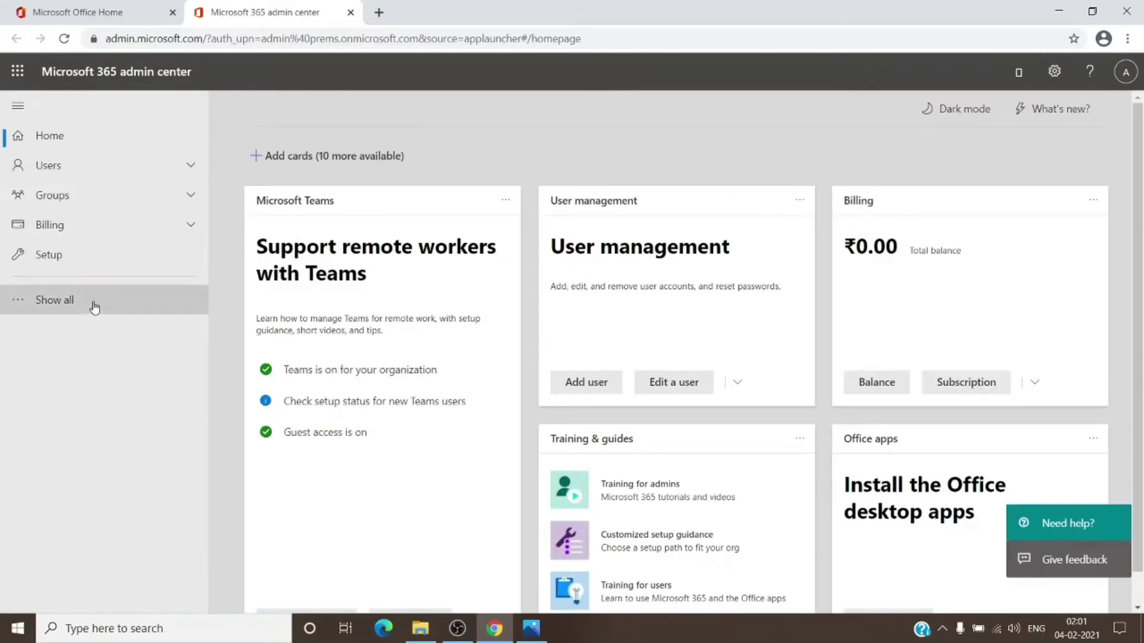
left_click(94, 303)
scroll(107, 294, "down", 2)
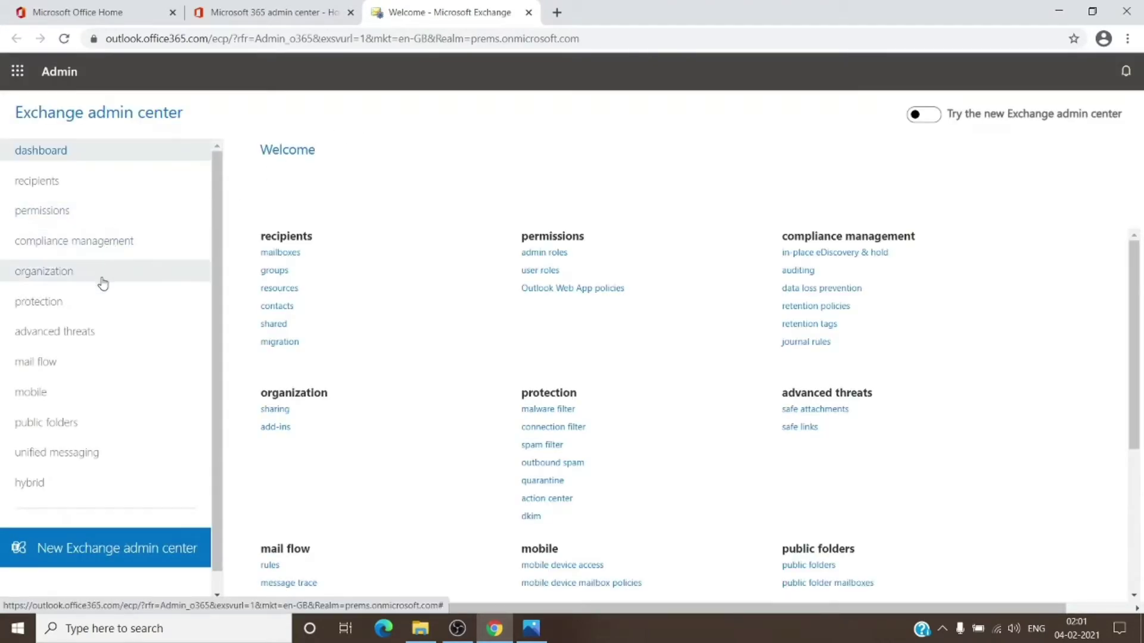
Show the 12 retention tags, such as 1 Month Delete, under compliance management
left_click(113, 239)
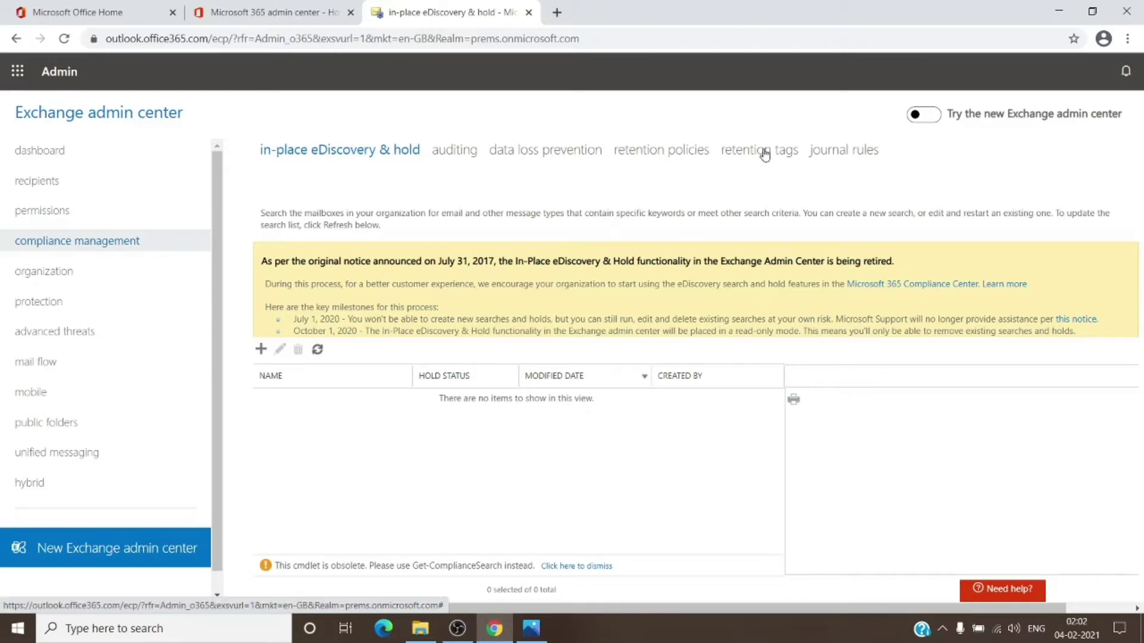
left_click(765, 155)
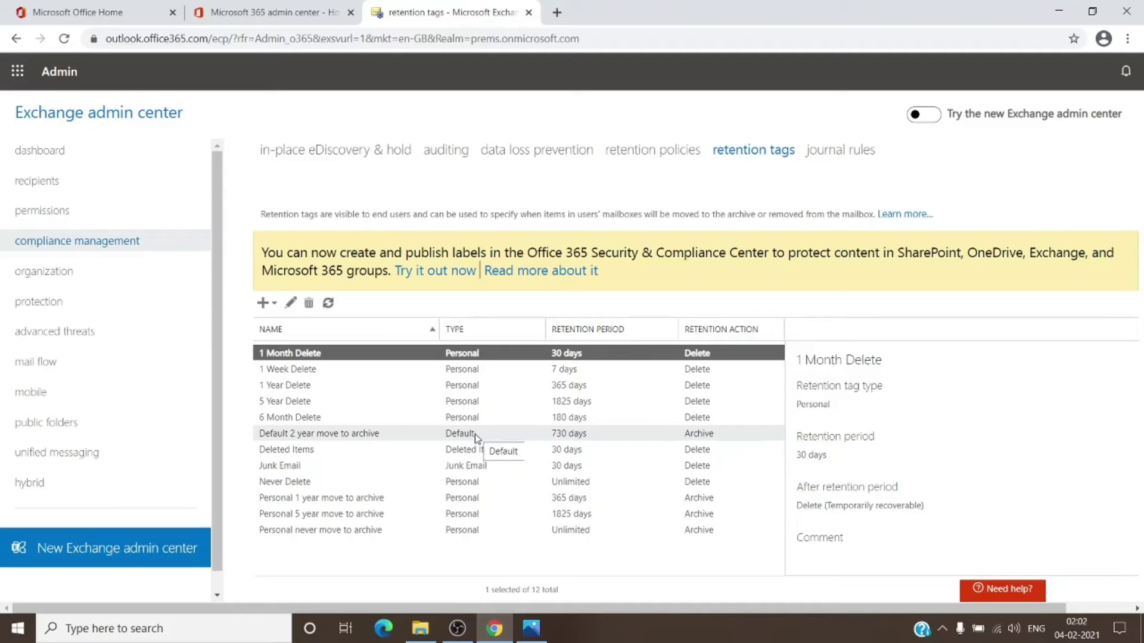
Bring up the entire-mailbox, default-folder and personal retention tag type choices
left_click(274, 305)
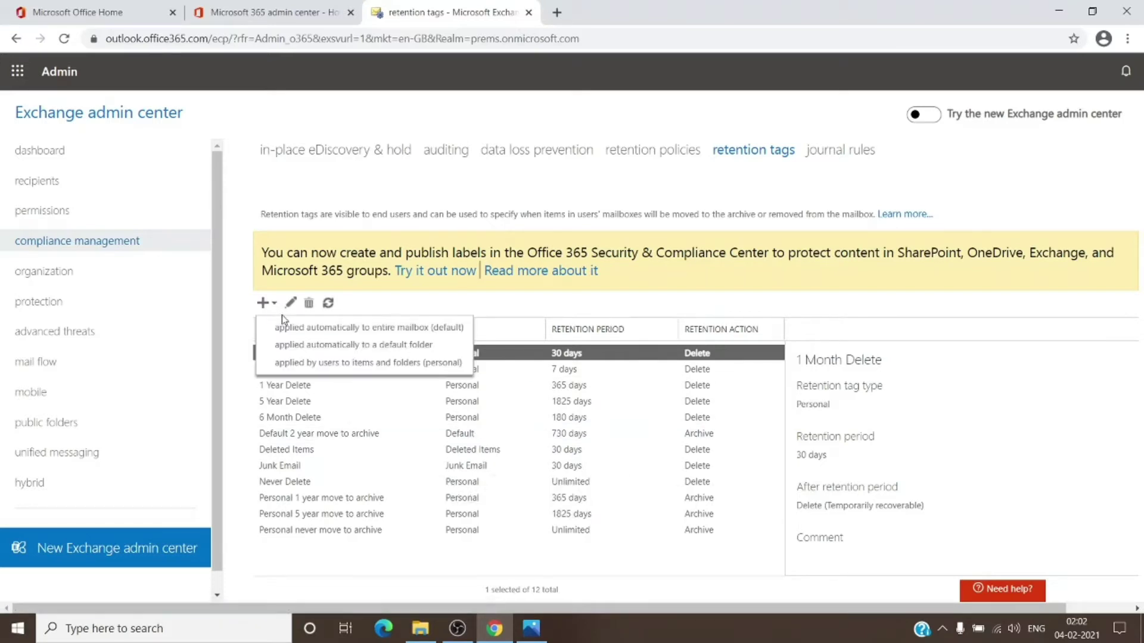
left_click(273, 305)
left_click(273, 305)
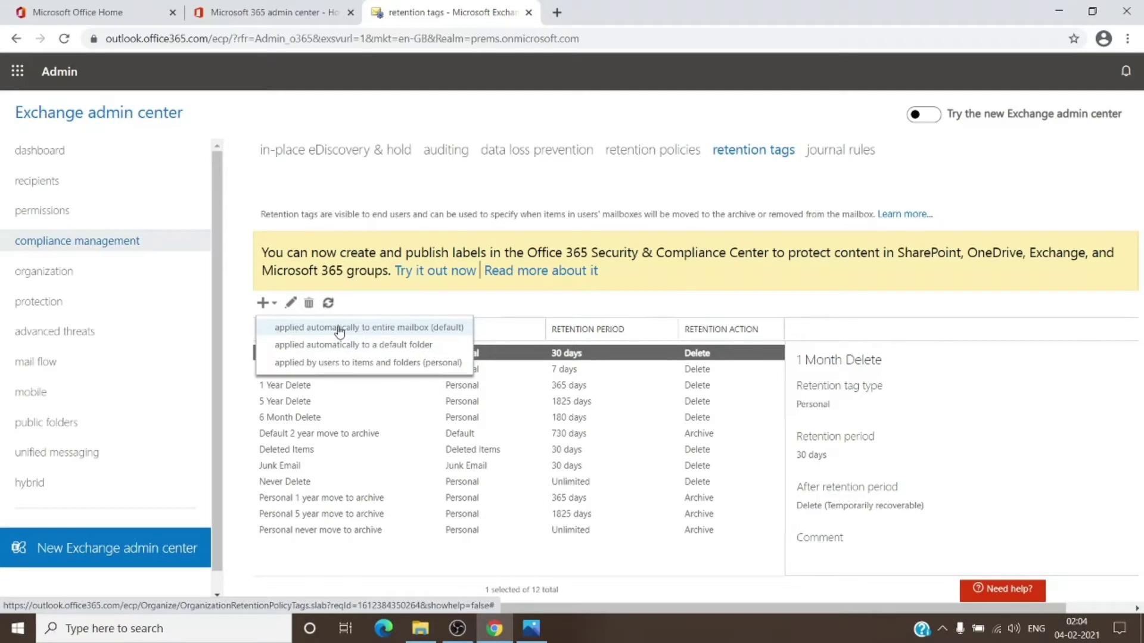
Draft an entire-mailbox tag with a 2342434-day retention period, then cancel it unsaved
left_click(340, 328)
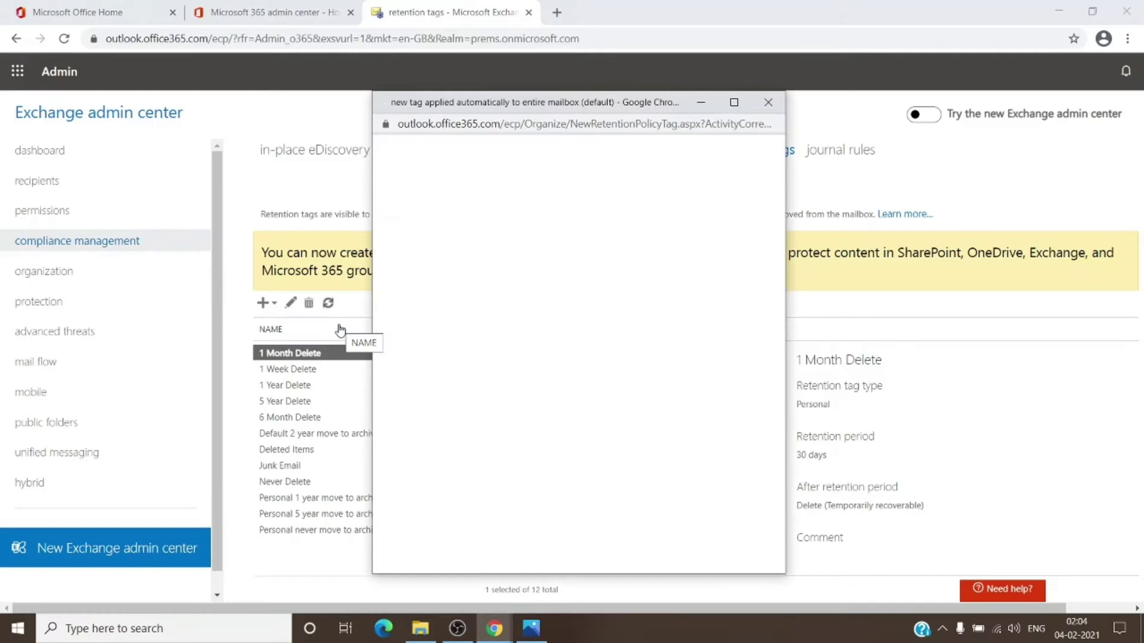
mouse_move(514, 250)
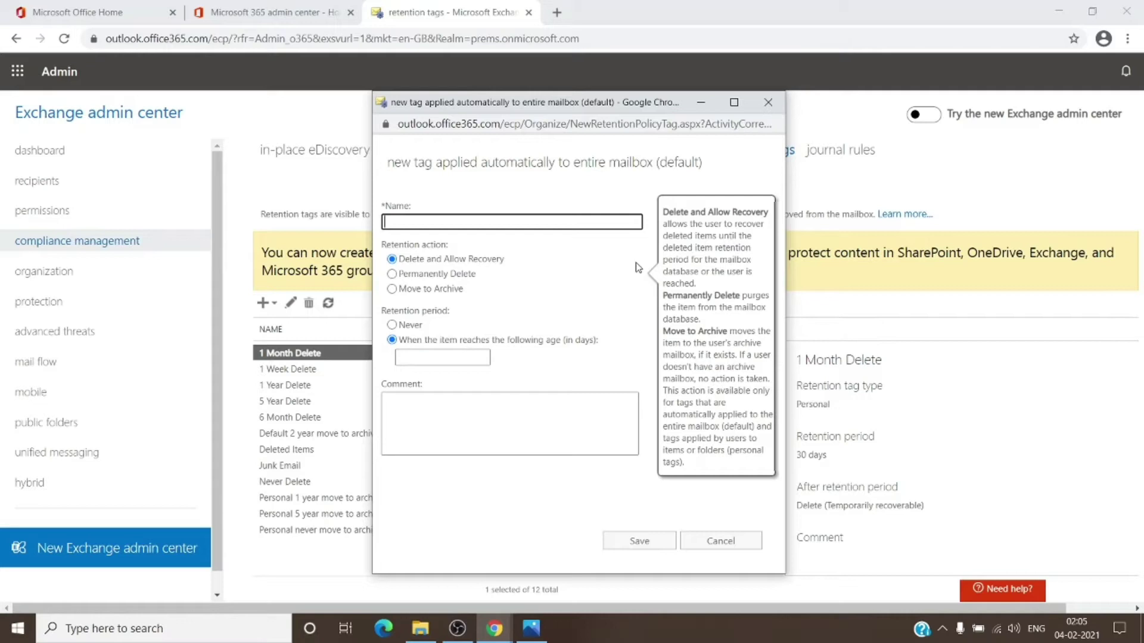
left_click(463, 356)
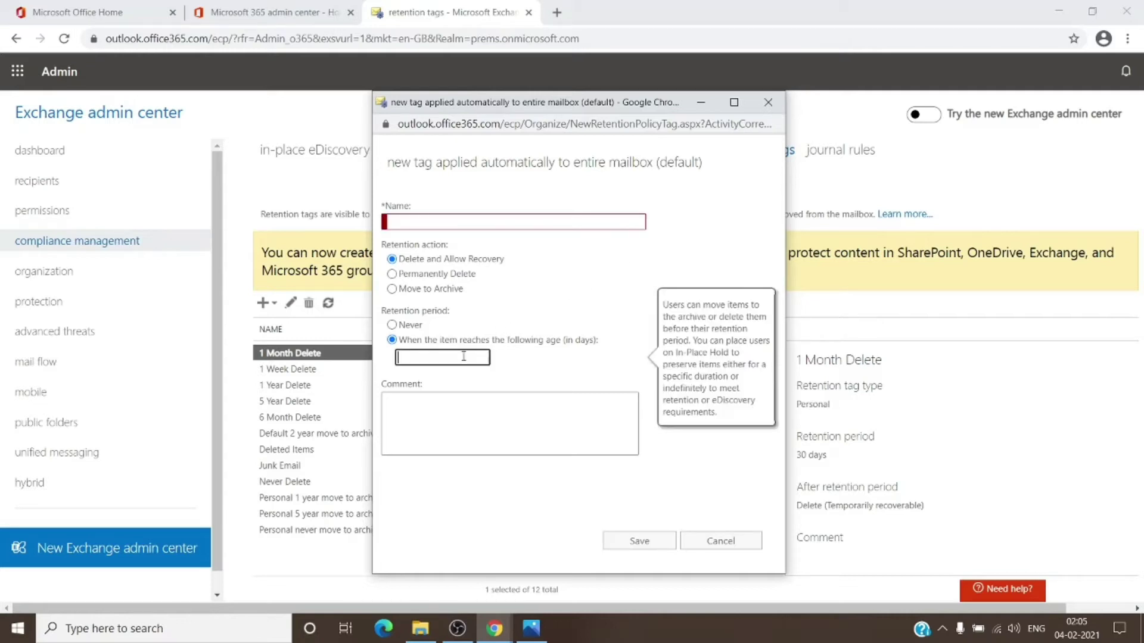
type("2342434")
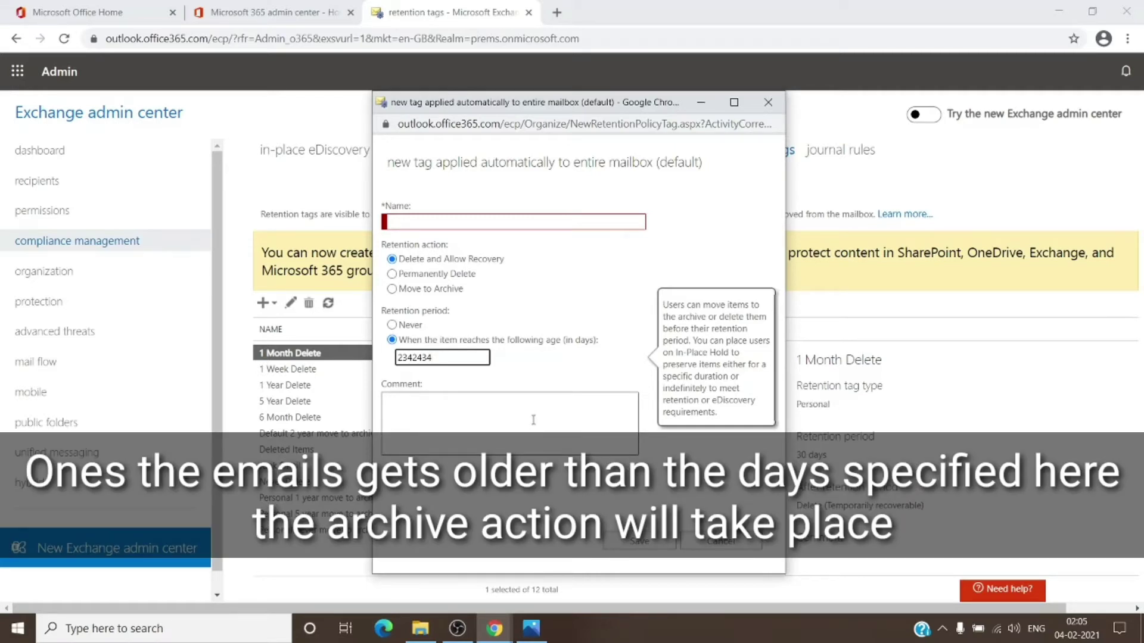
left_click(445, 263)
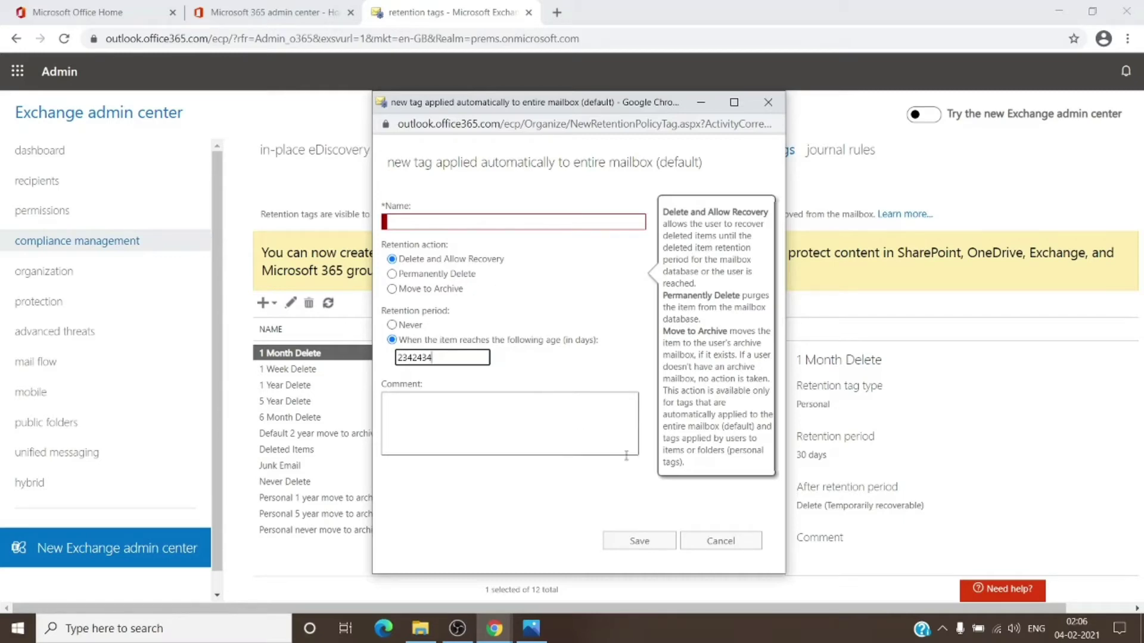
left_click(707, 544)
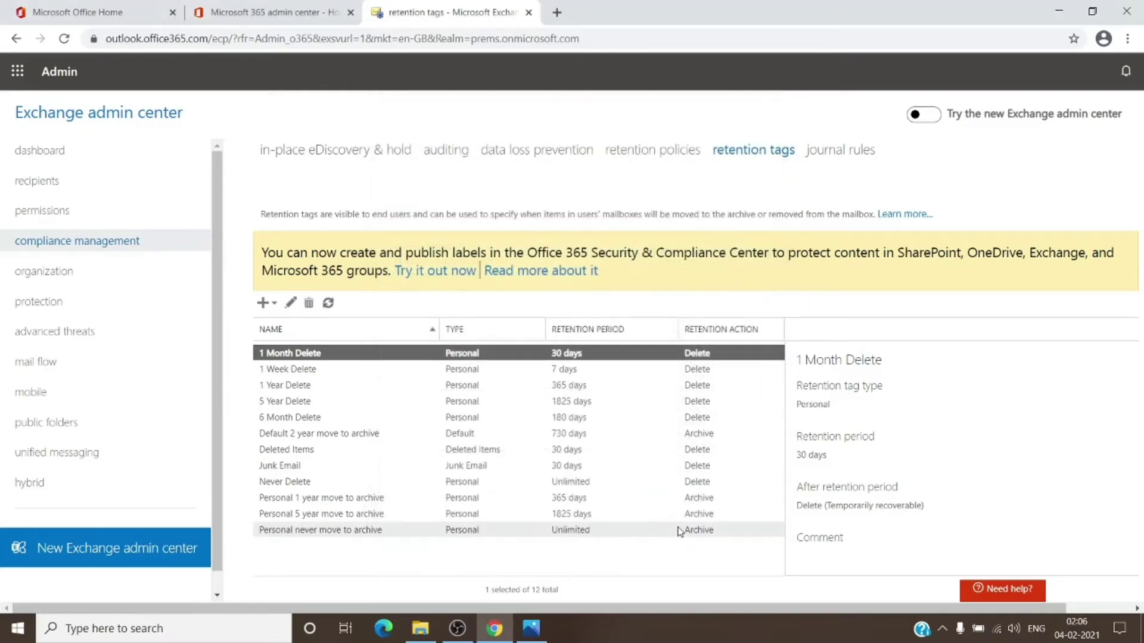
left_click(266, 303)
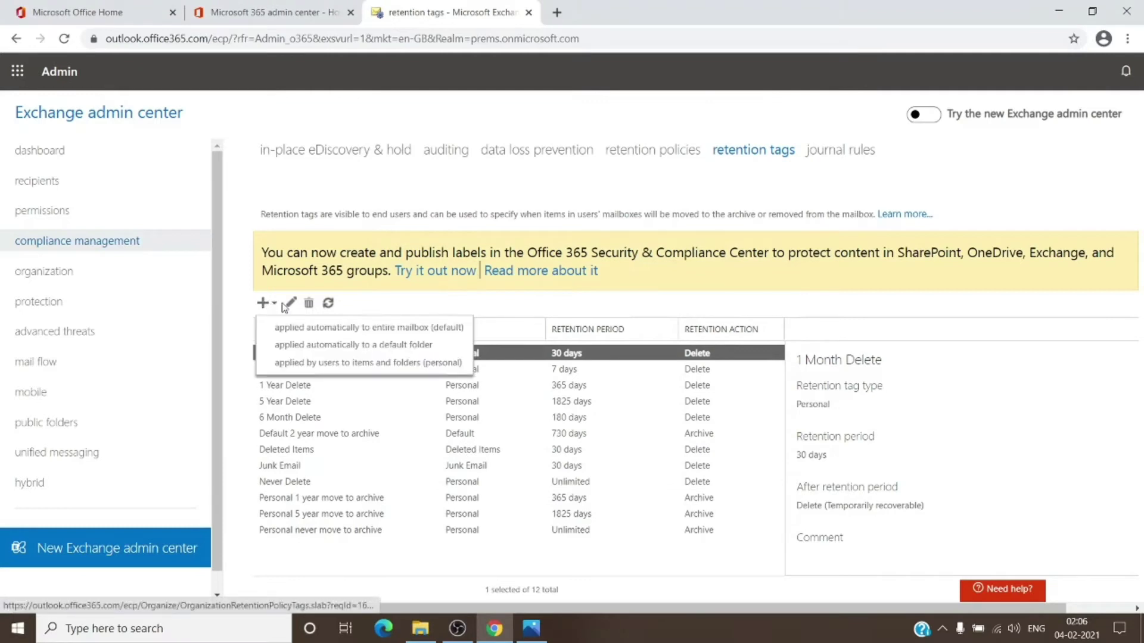
left_click(334, 345)
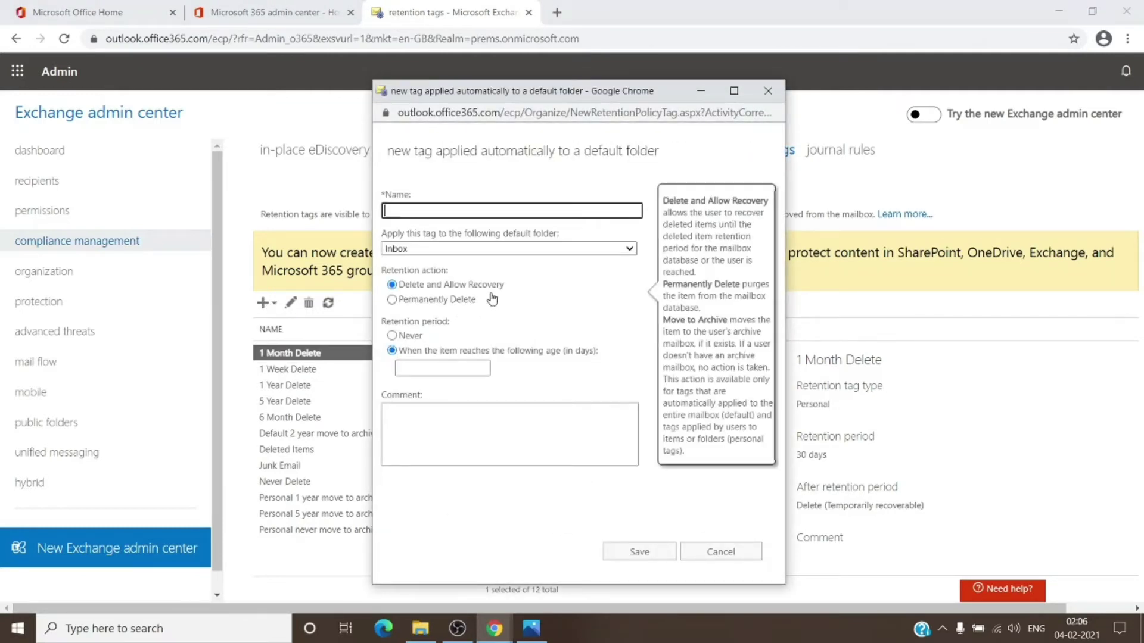
left_click(611, 255)
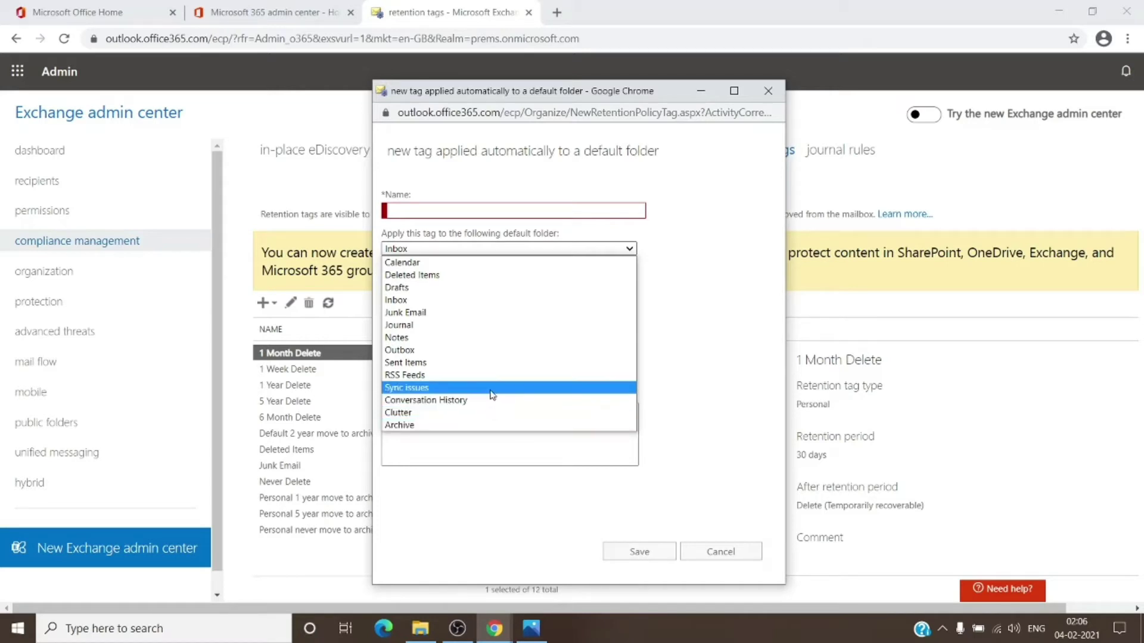
left_click(511, 249)
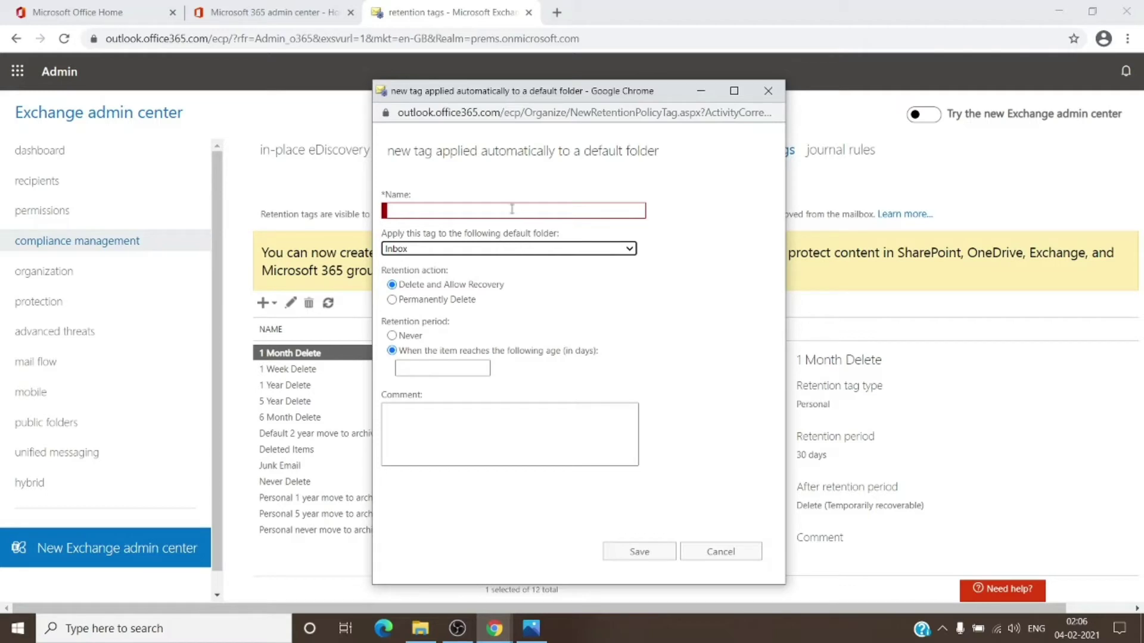
mouse_move(472, 305)
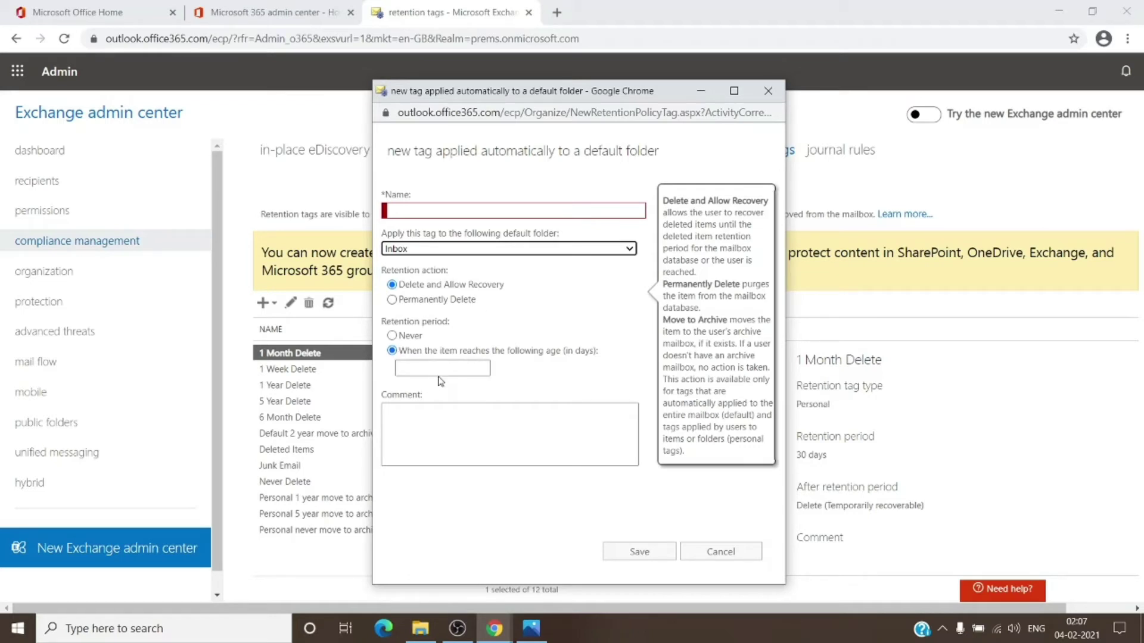
left_click(721, 553)
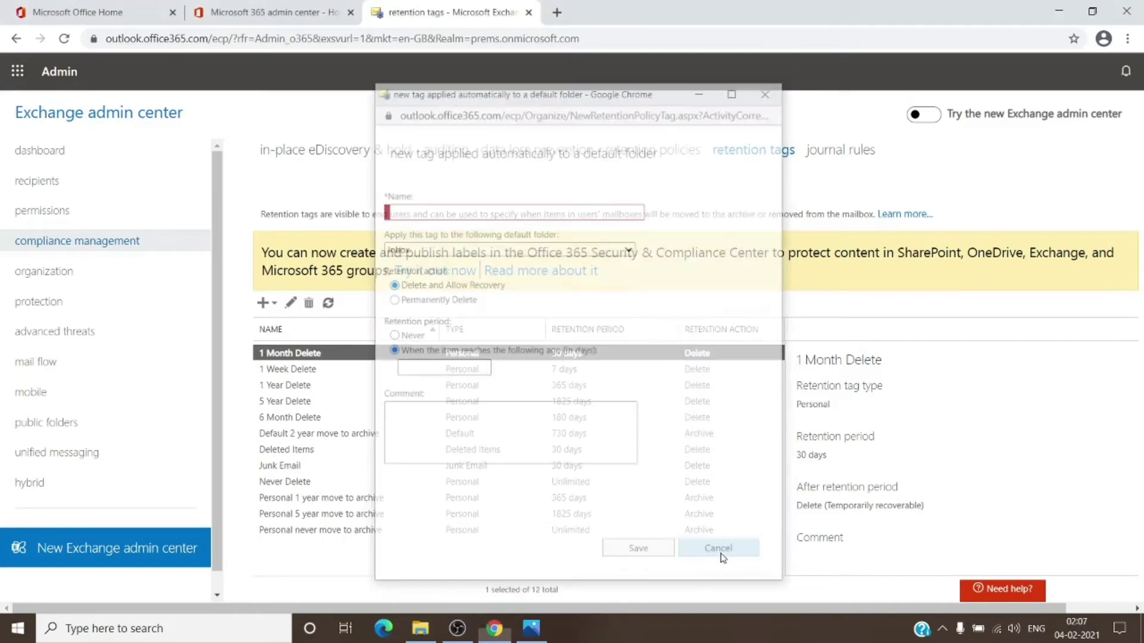
Open a new personal retention tag form and close it without saving
left_click(273, 304)
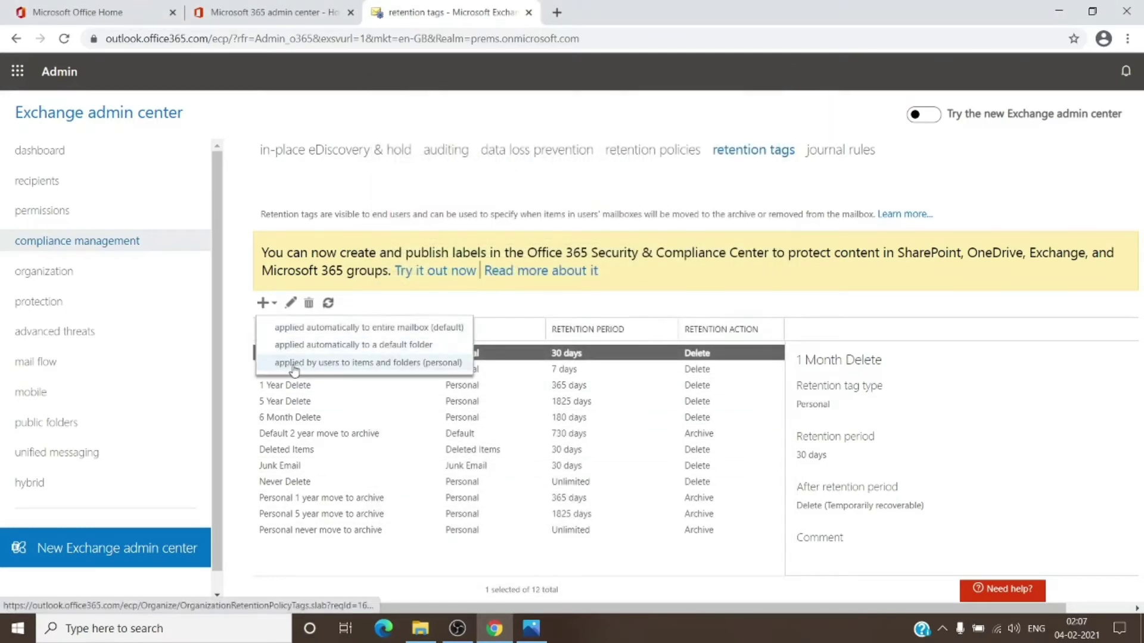
left_click(294, 364)
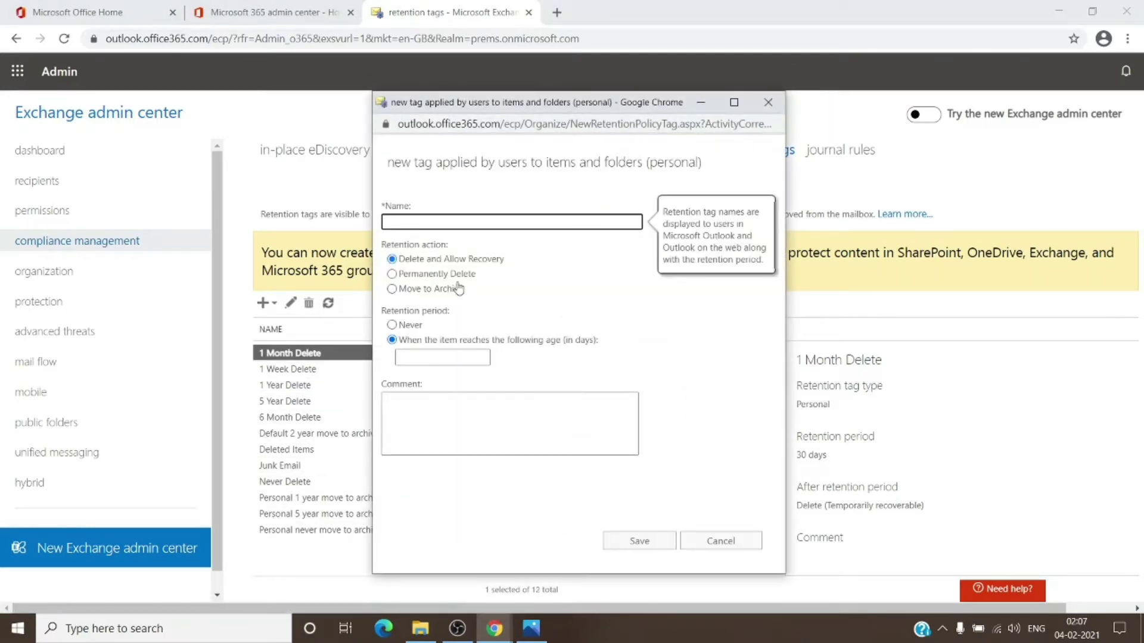
mouse_move(446, 262)
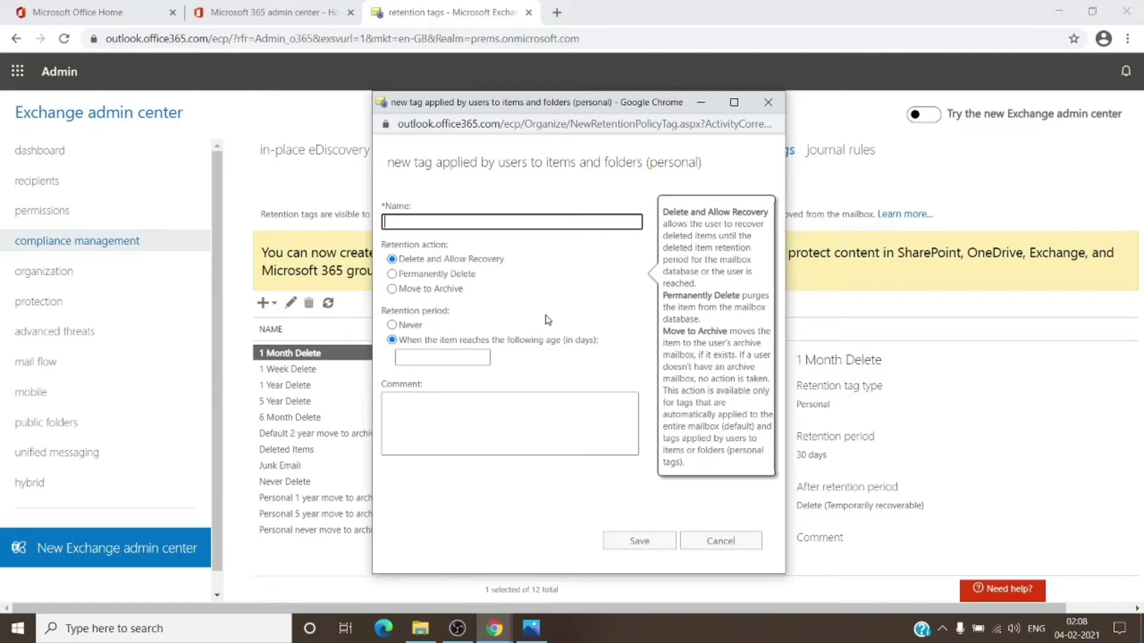
key("ctrl+w")
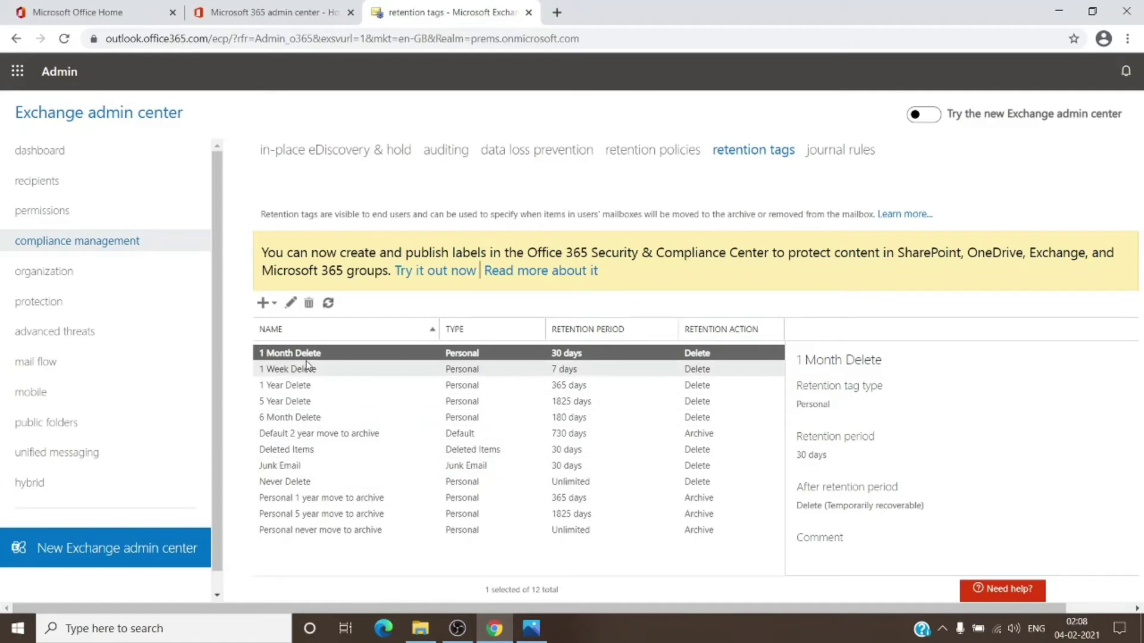
Show the retention policies list and preview a new policy's retention tag picker before closing it
left_click(660, 156)
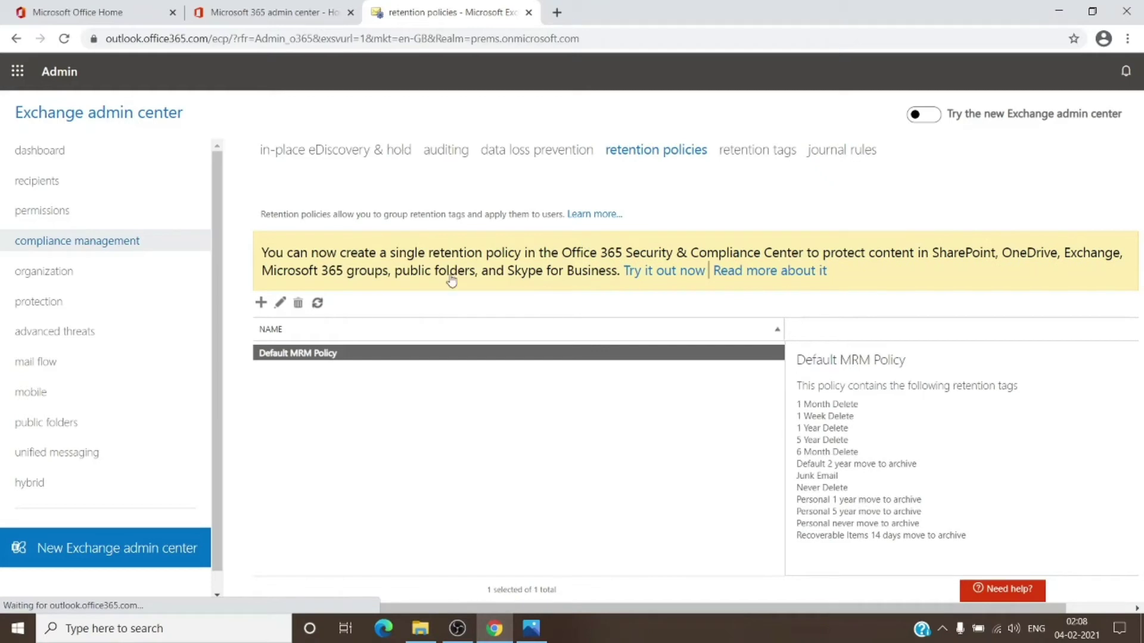
left_click(261, 302)
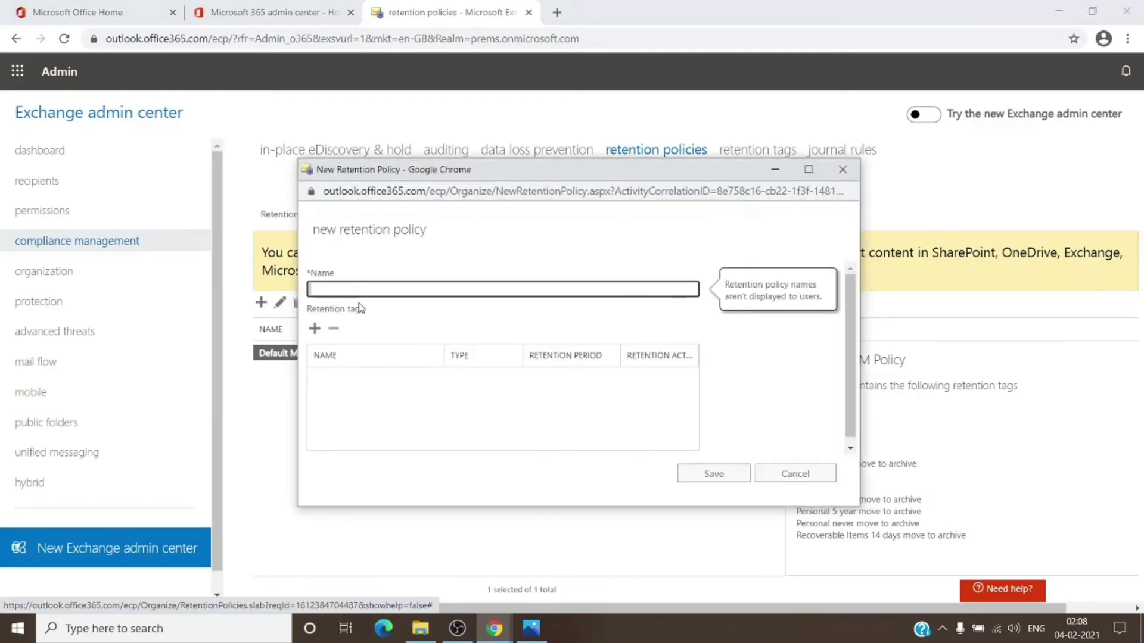
left_click(318, 332)
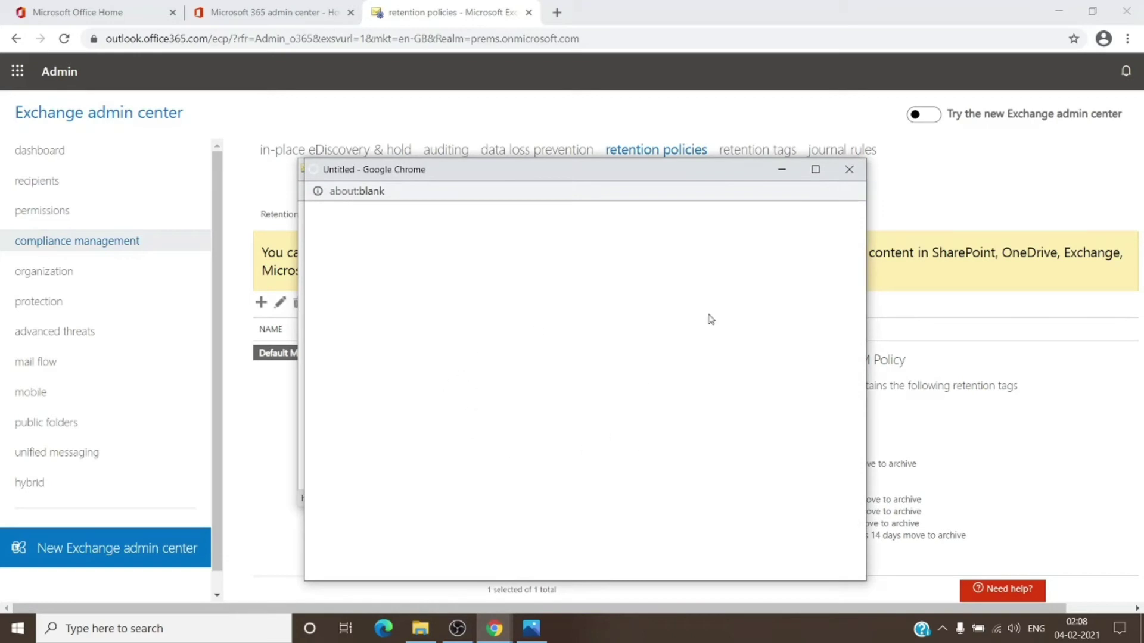
left_click(800, 191)
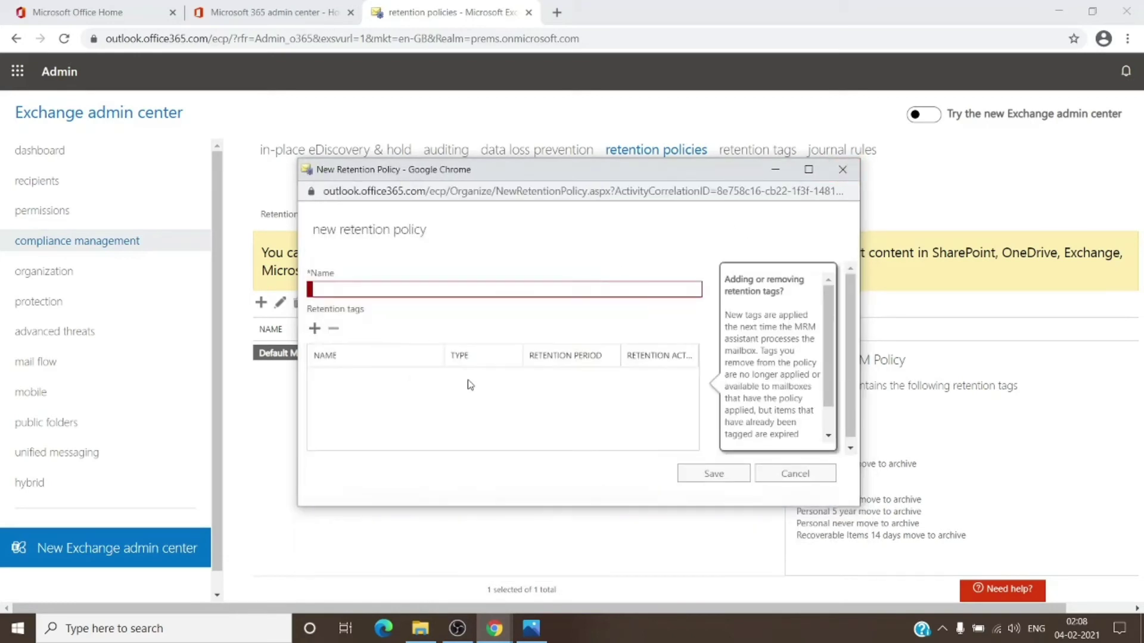
left_click(837, 176)
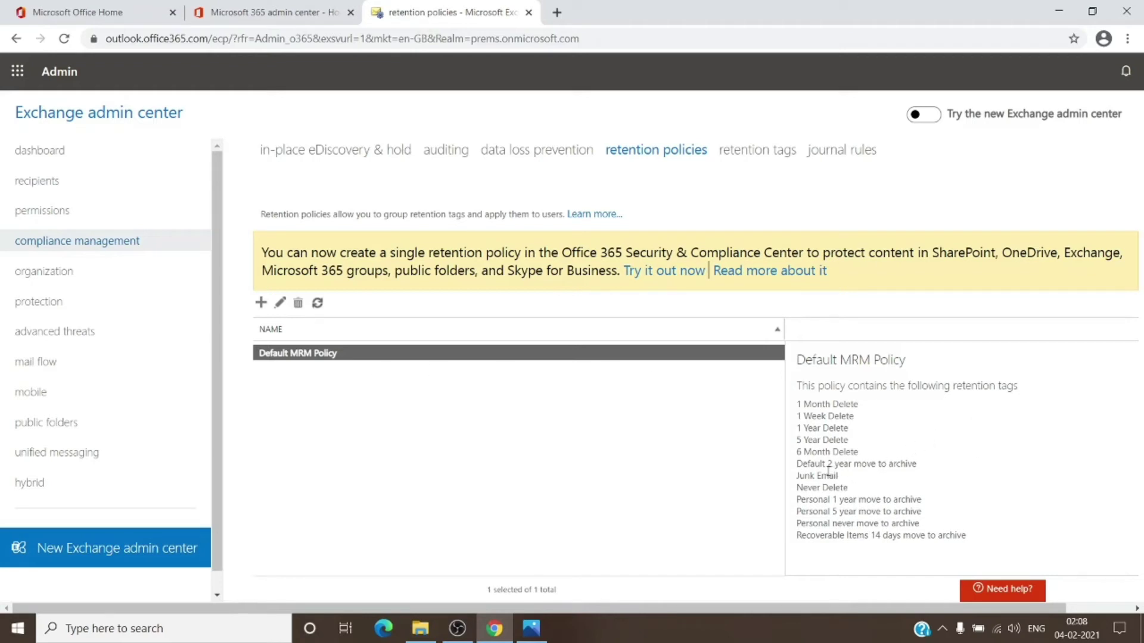
left_click_drag(797, 464, 922, 471)
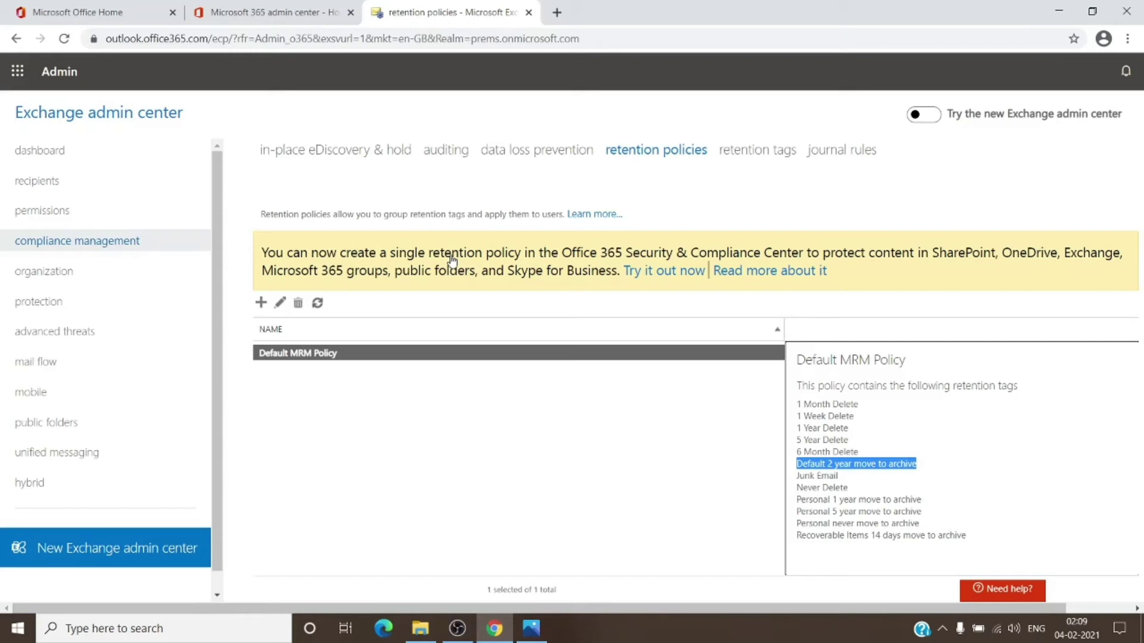
left_click(319, 355, "ctrl")
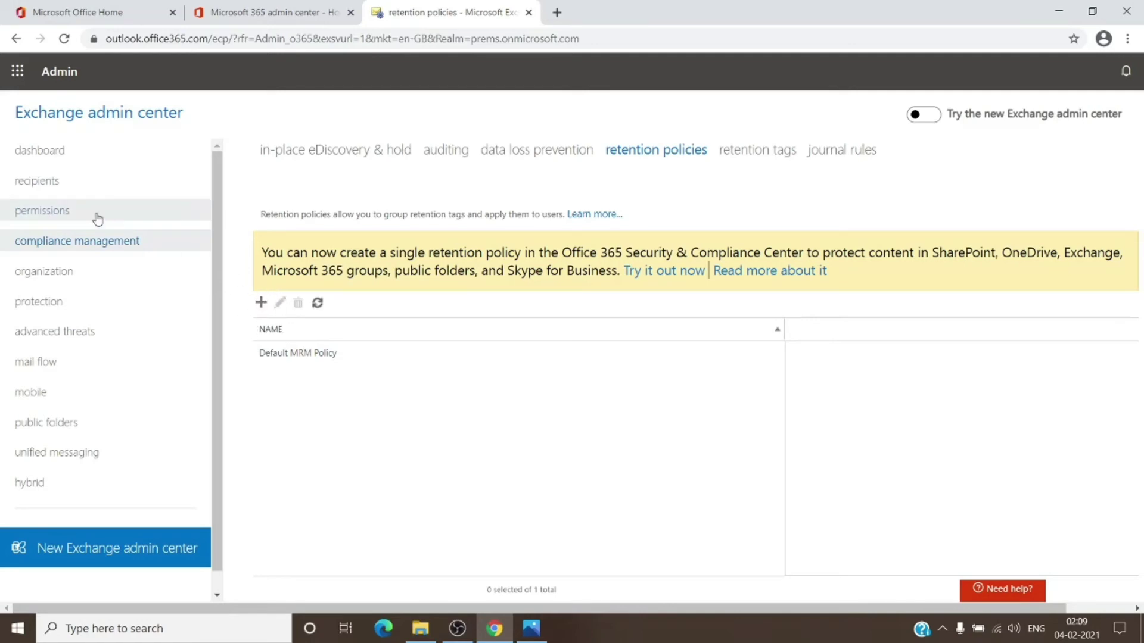
Open the first mailbox's mailbox features and keep Default MRM Policy as its retention policy
left_click(76, 191)
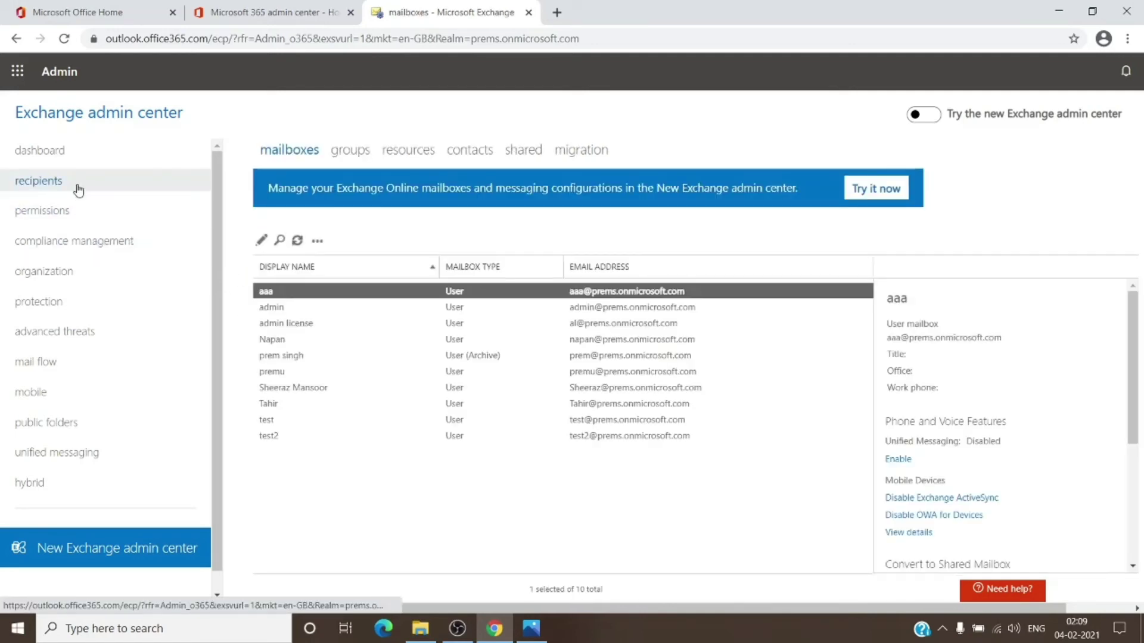
double_click(272, 293)
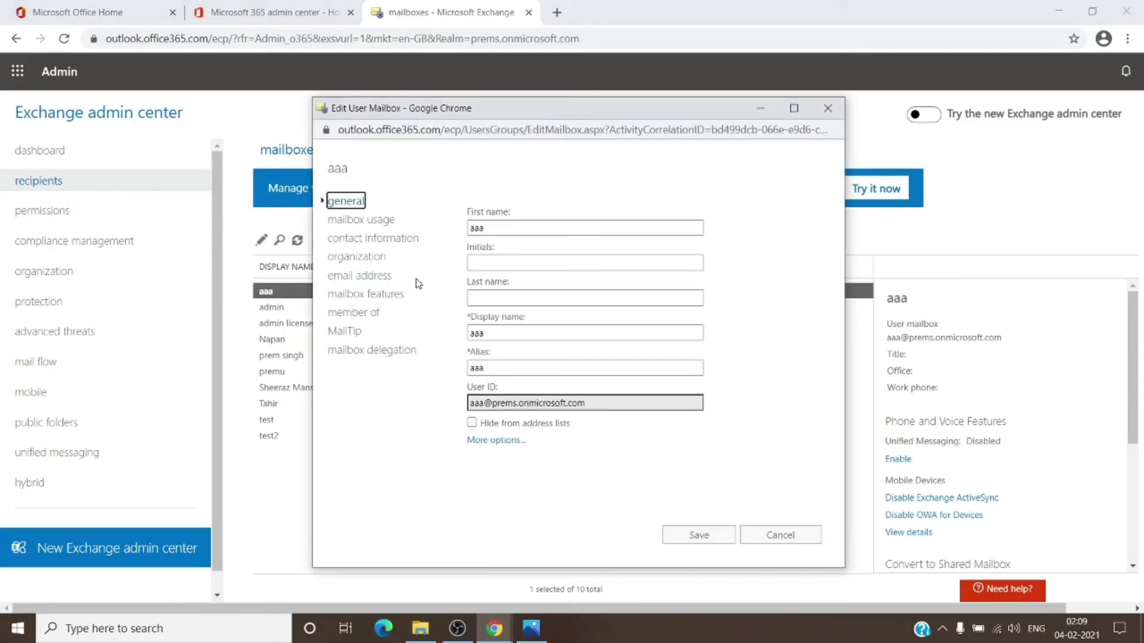
left_click(382, 296)
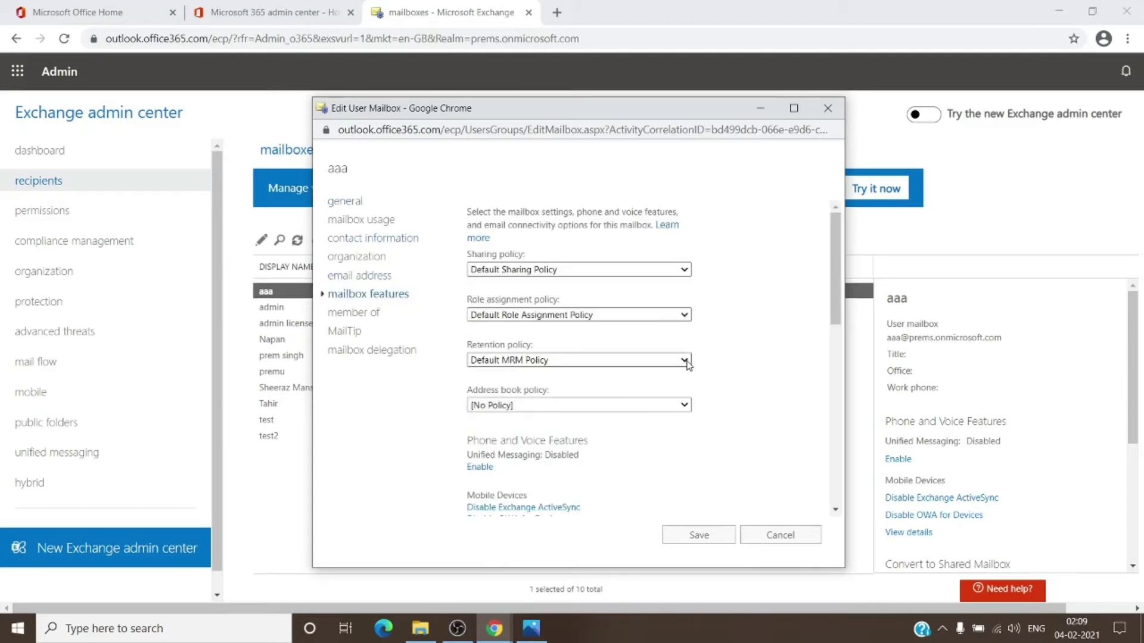
left_click(684, 361)
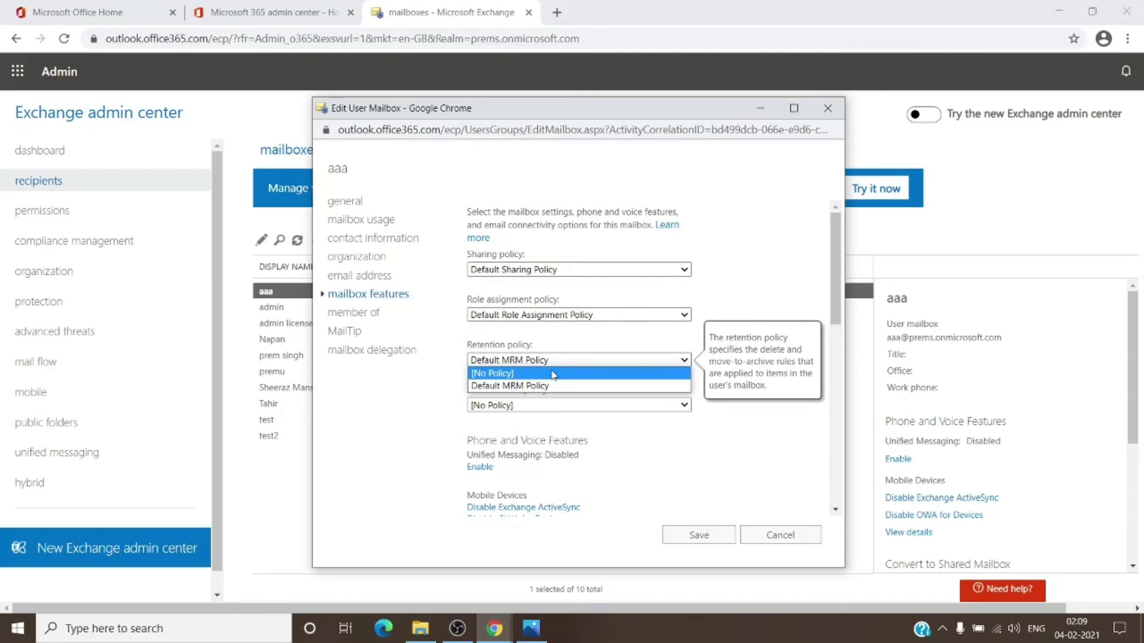
left_click(686, 364)
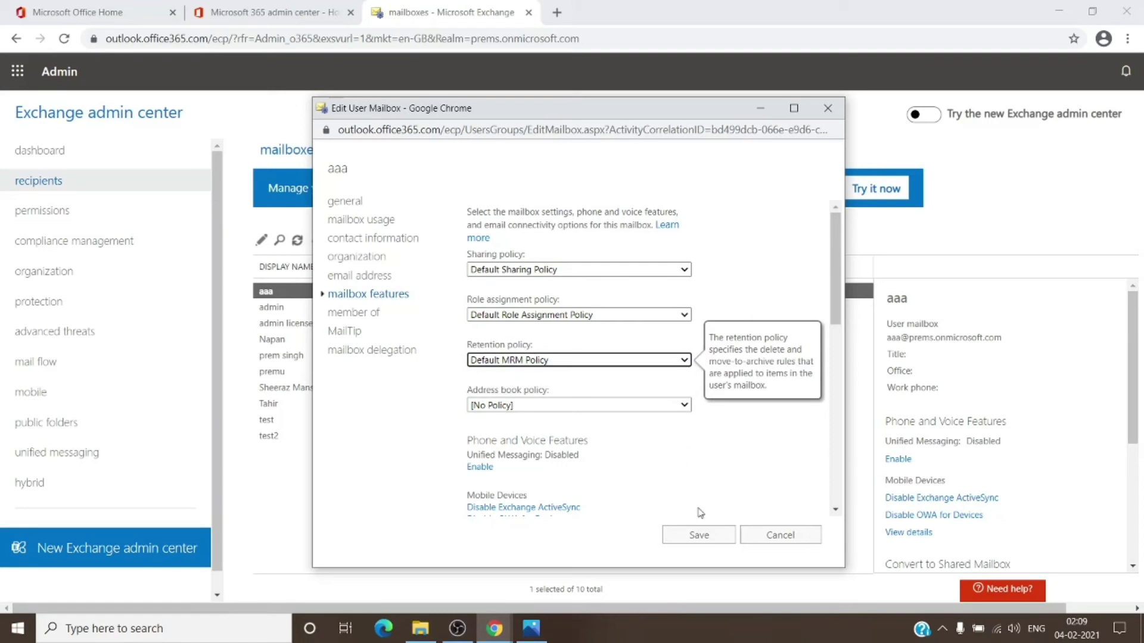
Cancel the Edit User Mailbox window, returning to the 10-mailbox list
left_click(770, 530)
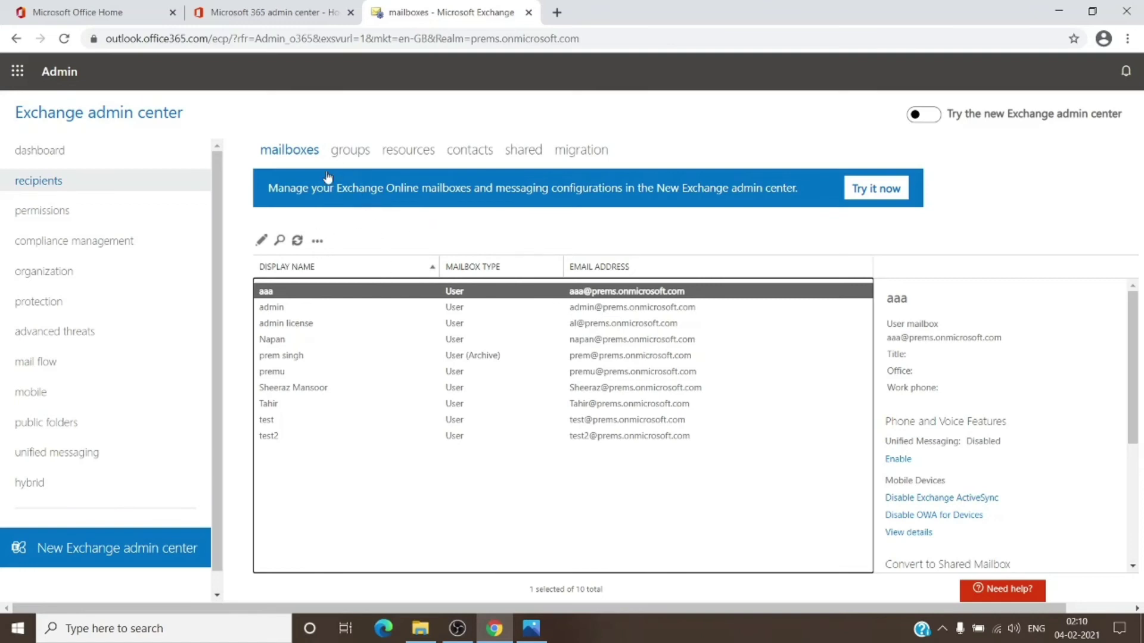
Show the Inbox's Assign policy options in Outlook, offering only Use parent folder policy
left_click(130, 16)
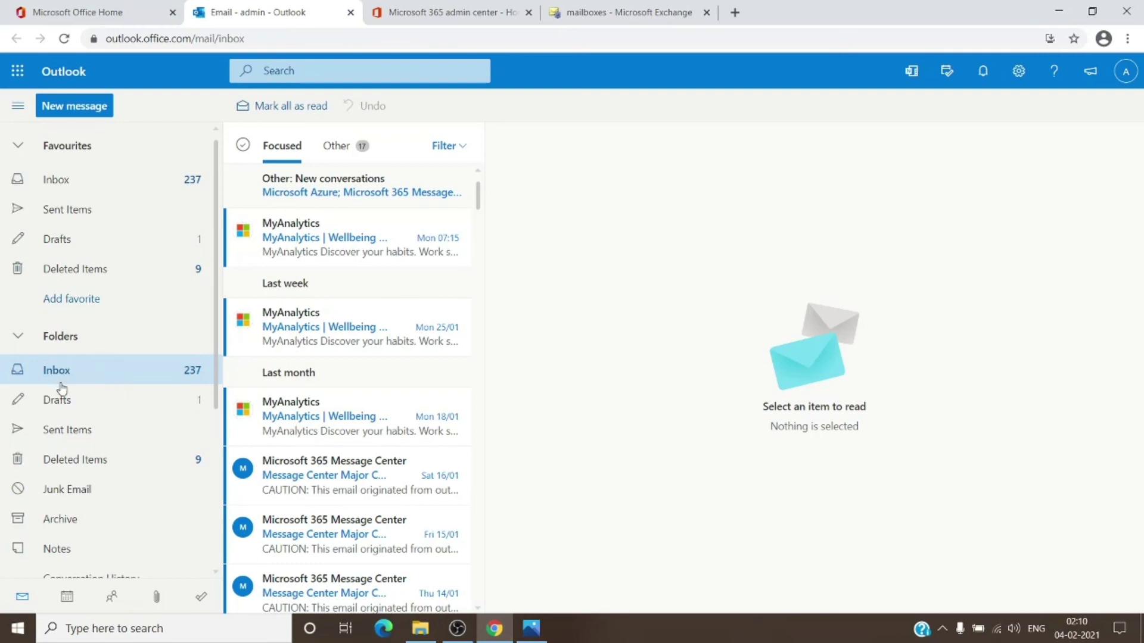
right_click(83, 377)
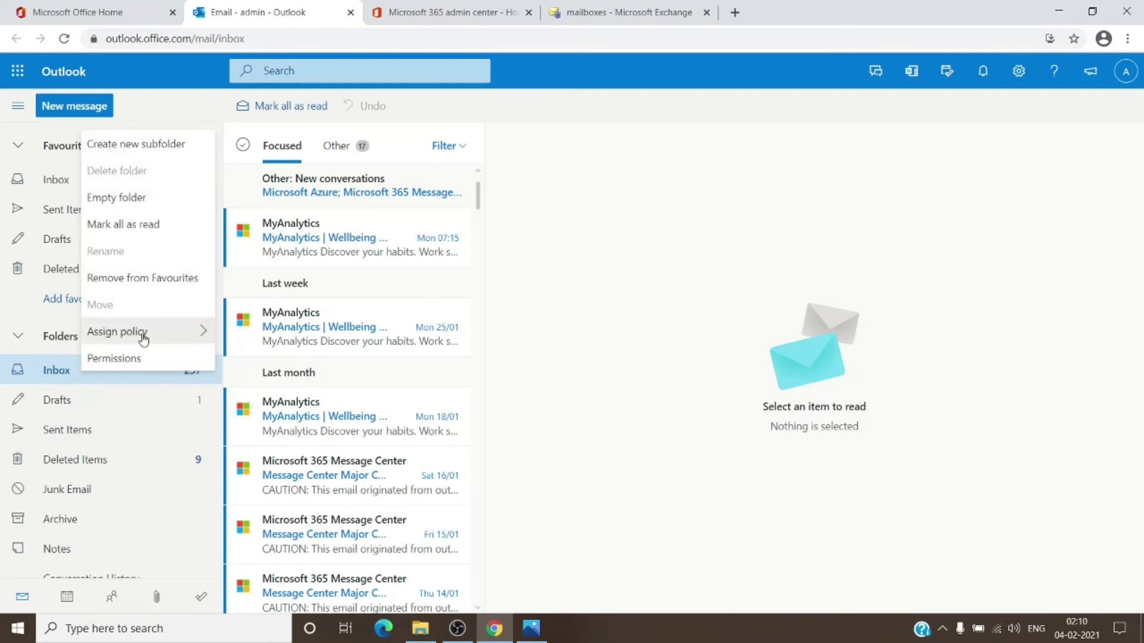
mouse_move(143, 334)
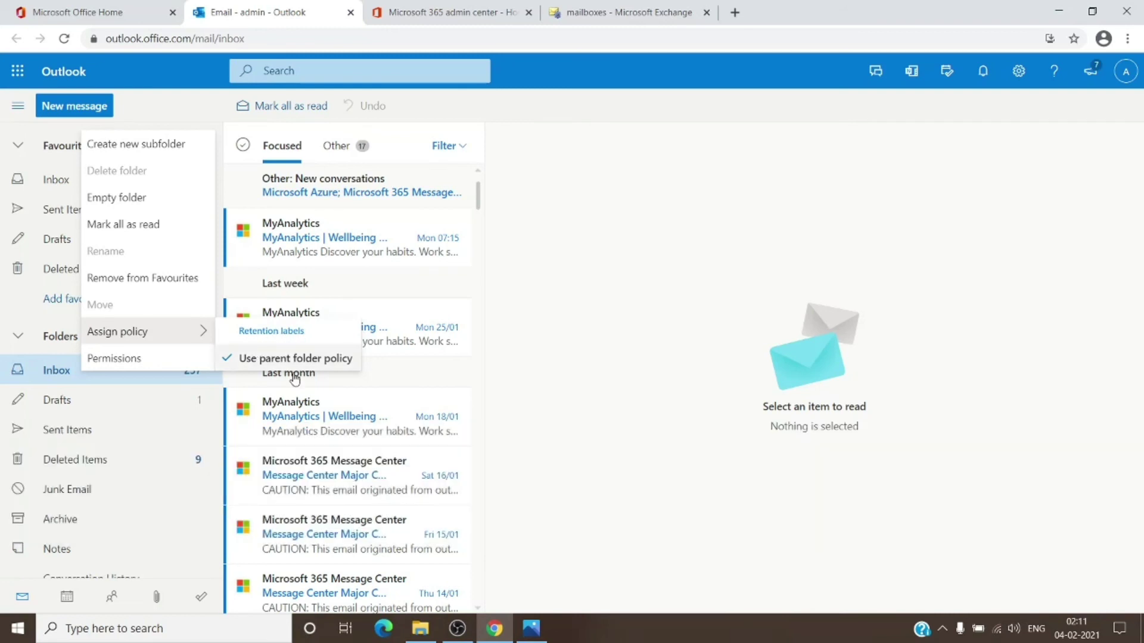
Reopen the Inbox's Assign policy menu and dismiss it without assigning any policy
left_click(294, 378)
scroll(61, 511, "down", 4)
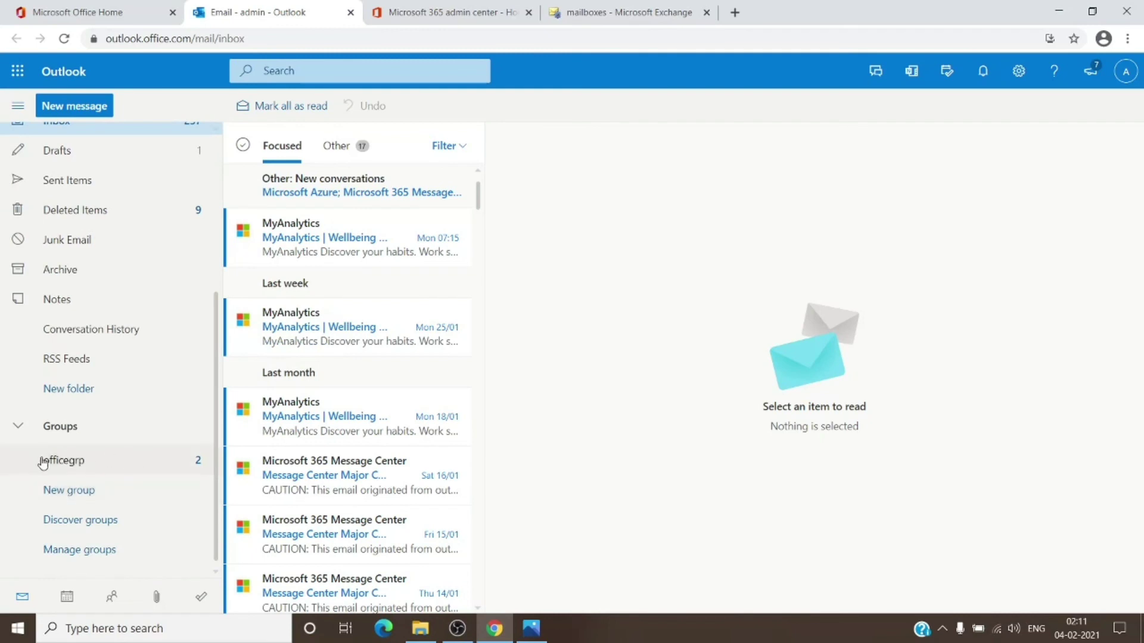
scroll(92, 396, "up", 4)
scroll(85, 480, "down", 4)
scroll(92, 452, "up", 4)
left_click(94, 344)
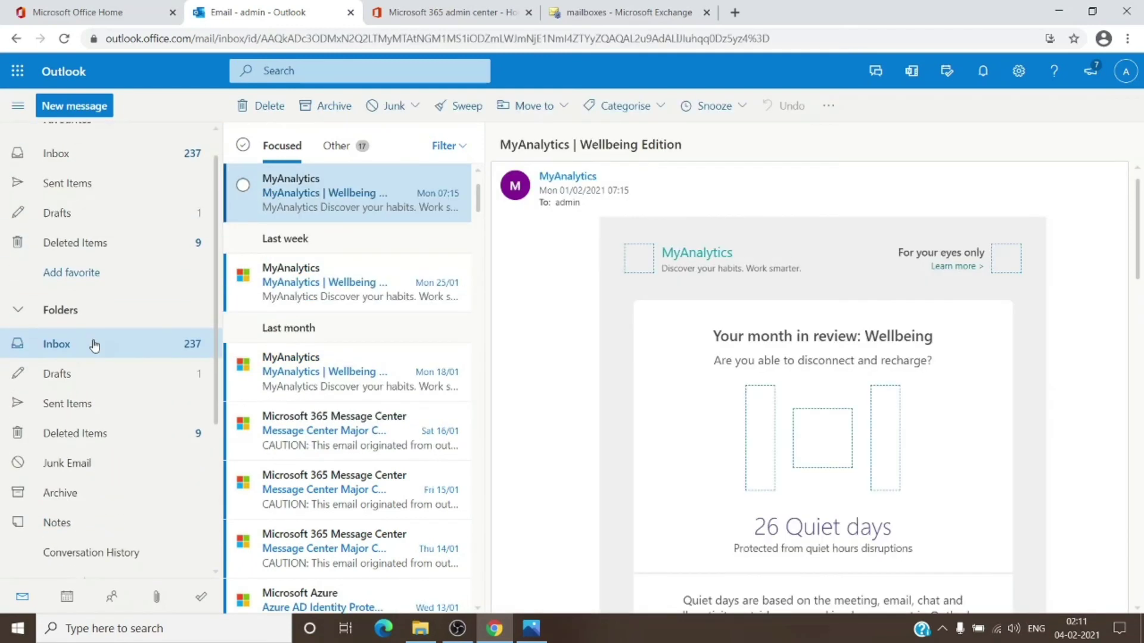
right_click(94, 345)
mouse_move(172, 543)
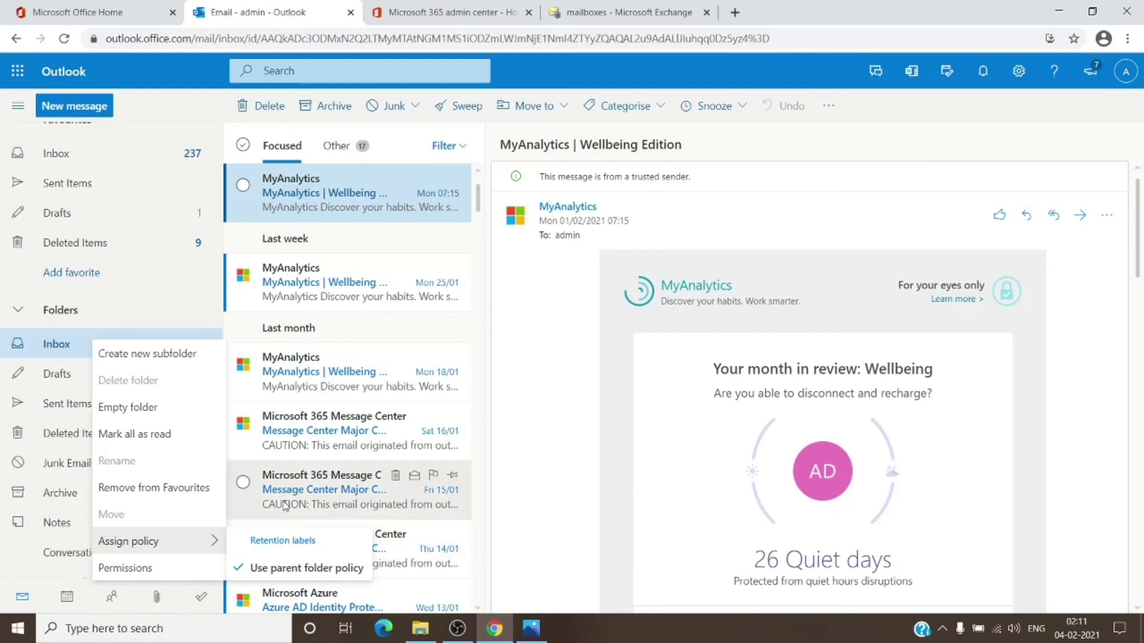
left_click(522, 366)
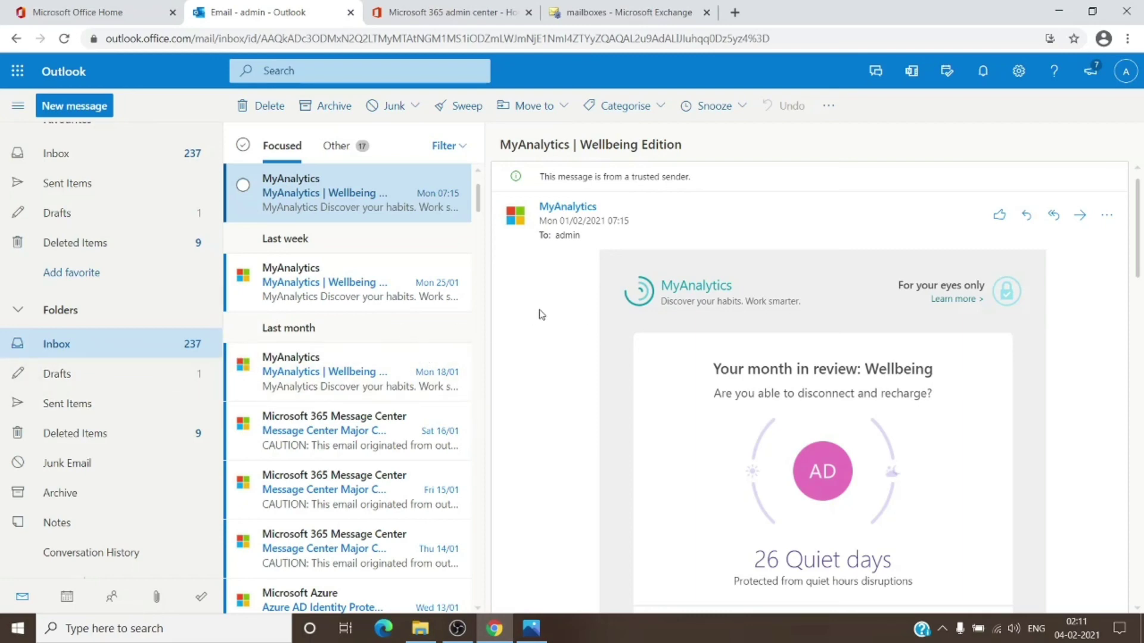
key("ctrl+4")
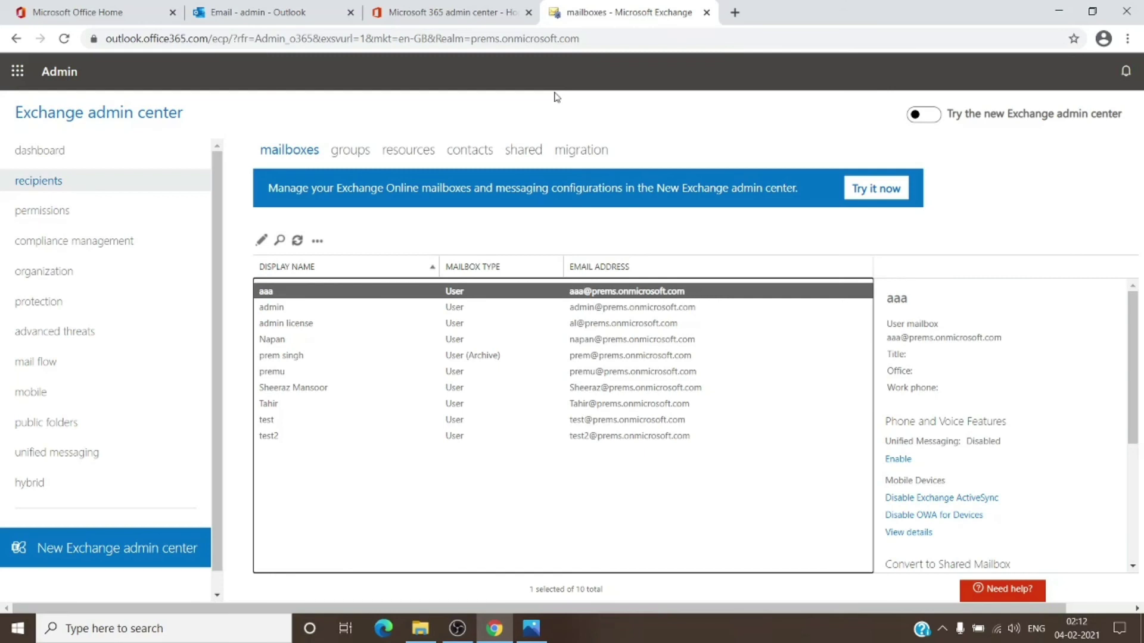